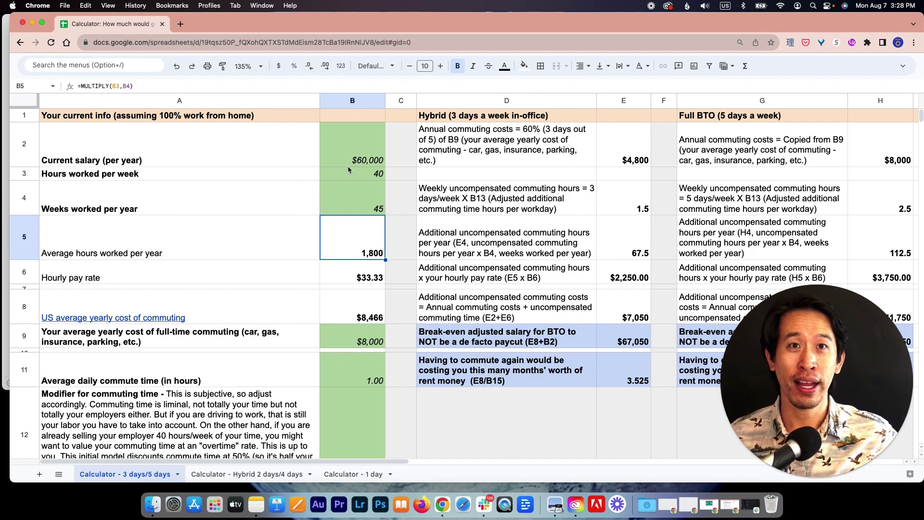
left_click(348, 166)
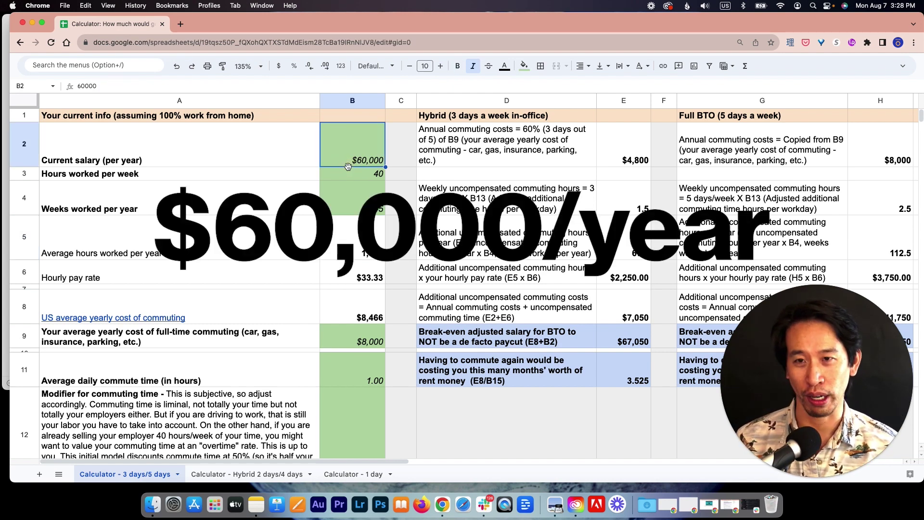
left_click(348, 212)
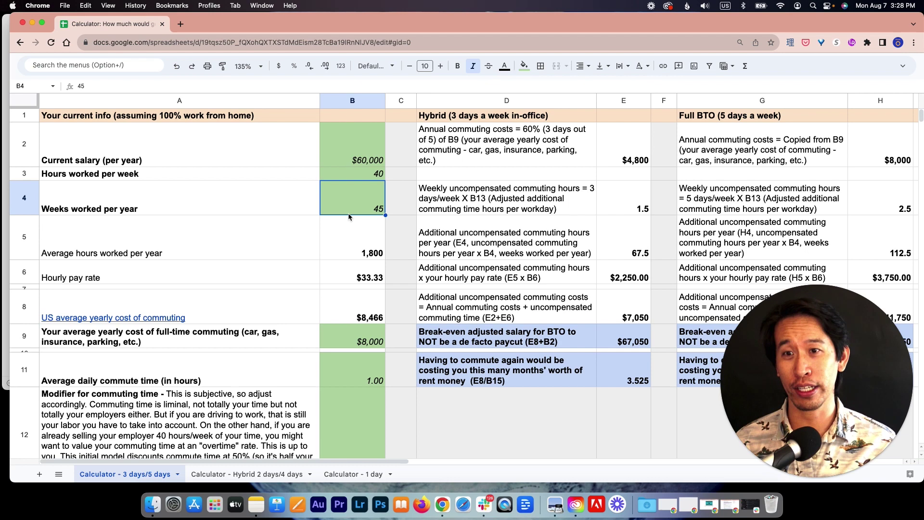
left_click(361, 251)
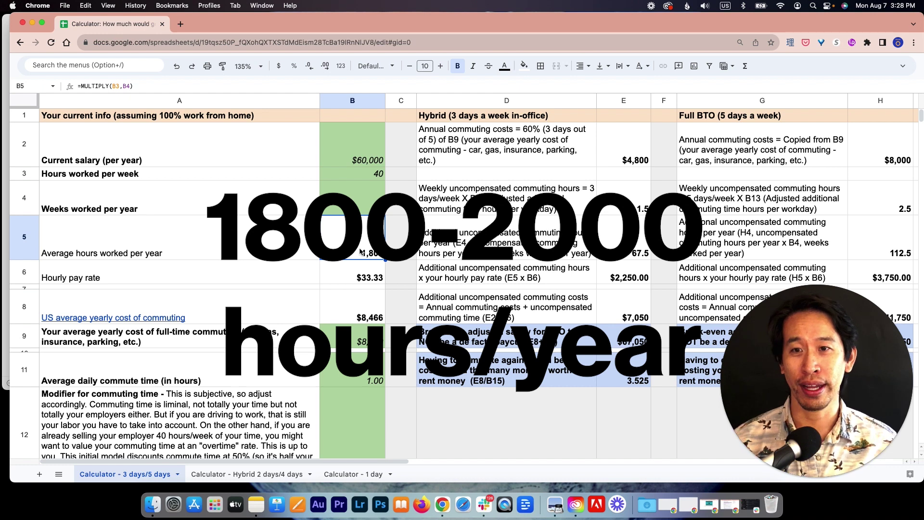
left_click(338, 279)
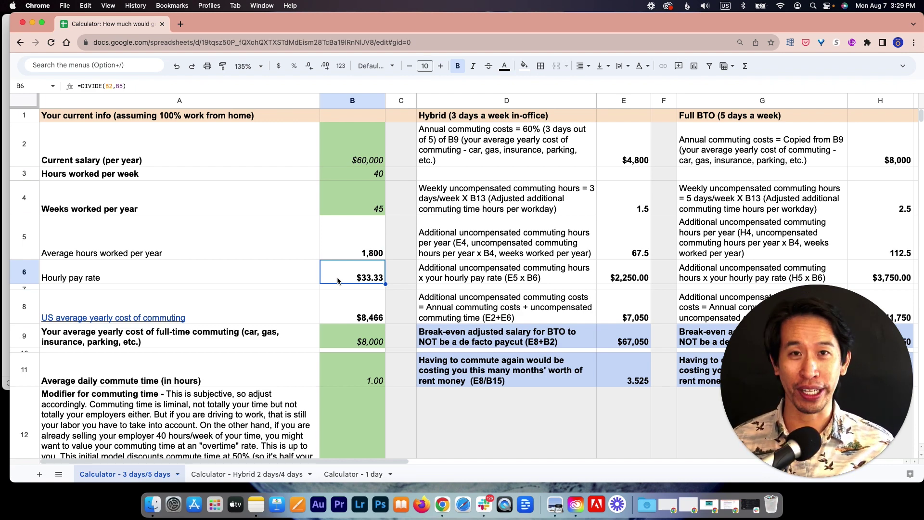
left_click(314, 274)
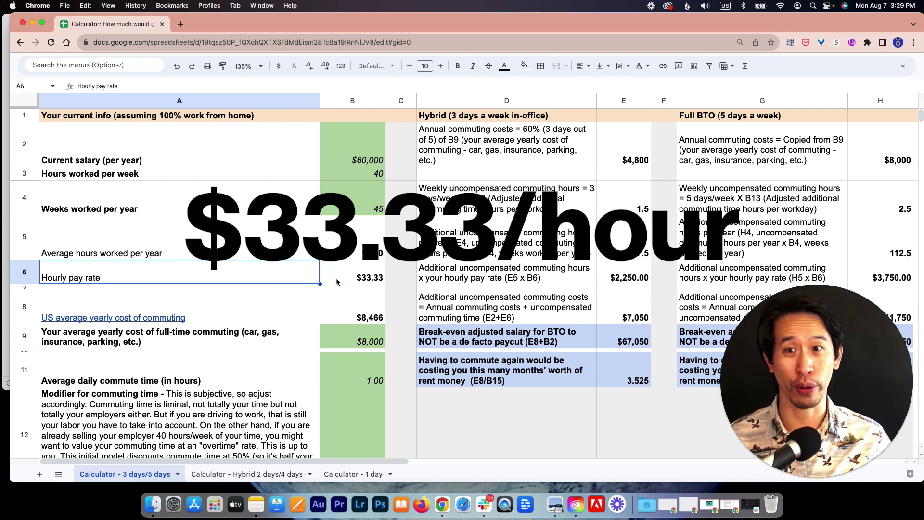
left_click(298, 341)
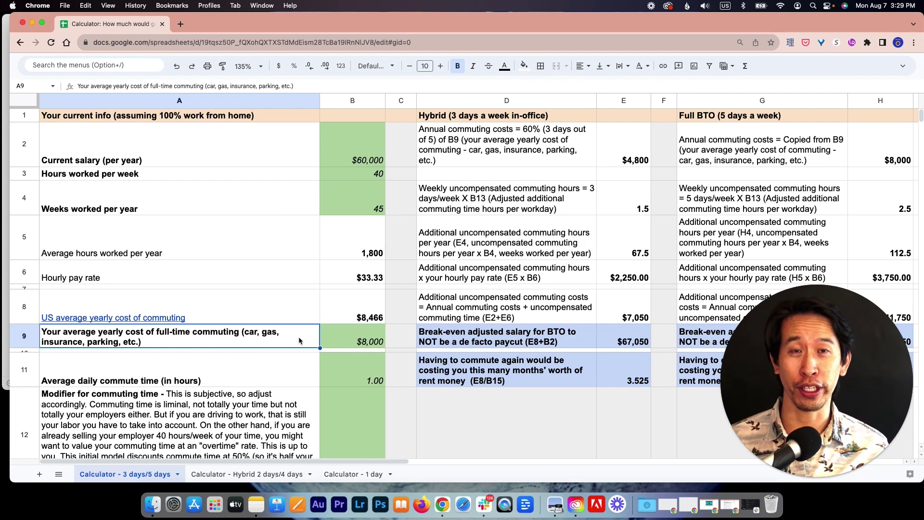
left_click(360, 341)
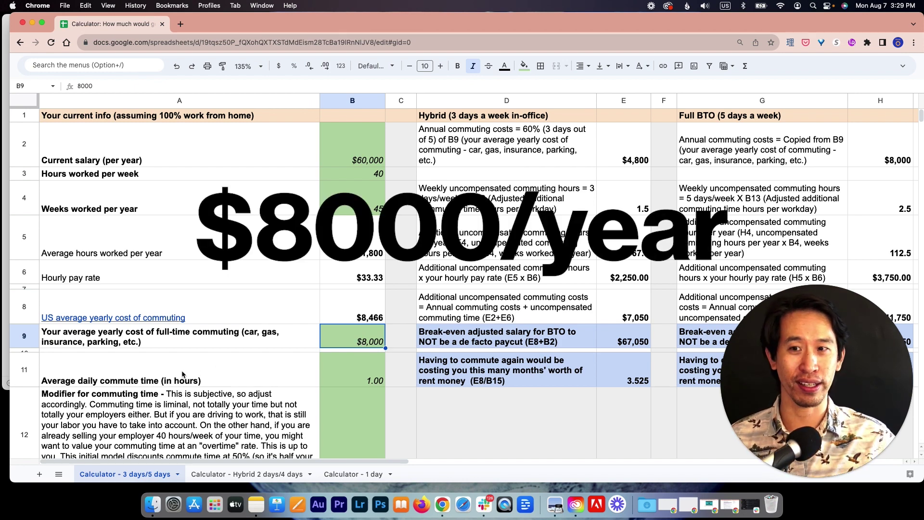
left_click(267, 378)
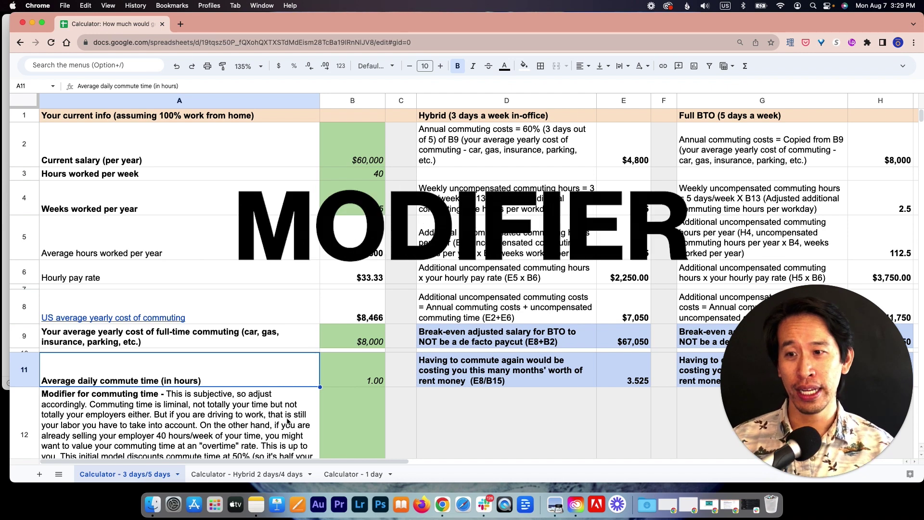
left_click(288, 421)
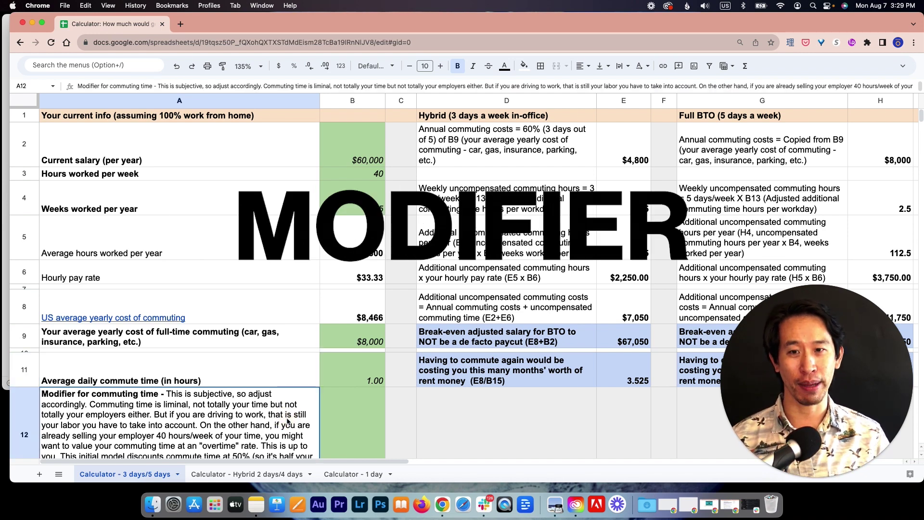
key("Right")
key("Down")
key("Down")
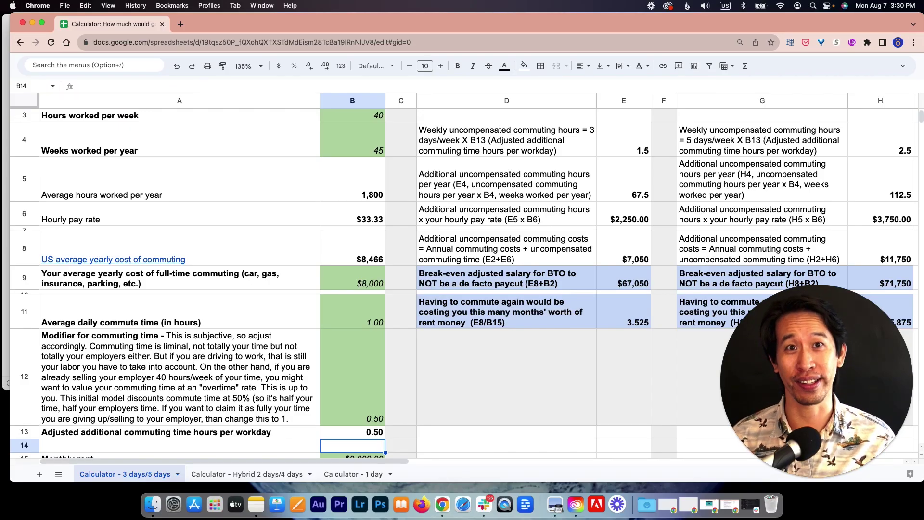
left_click(197, 385)
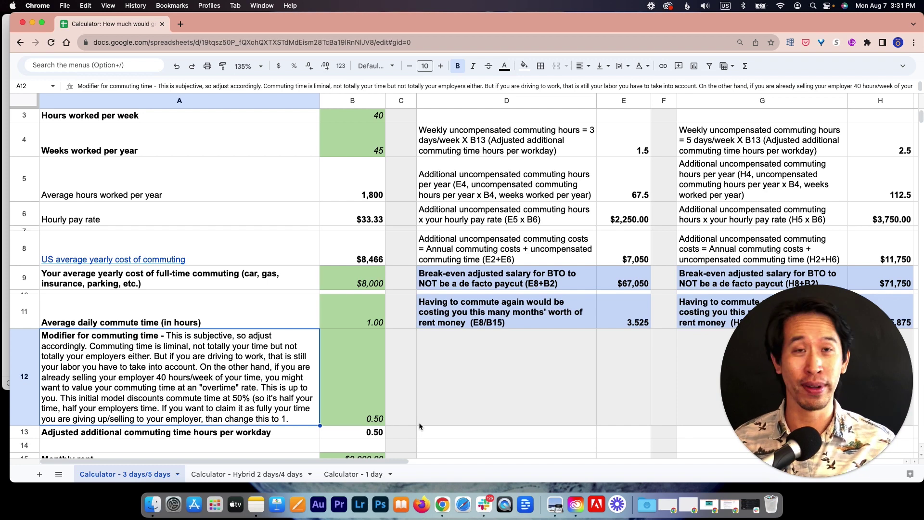
scroll(418, 423, "down", 3)
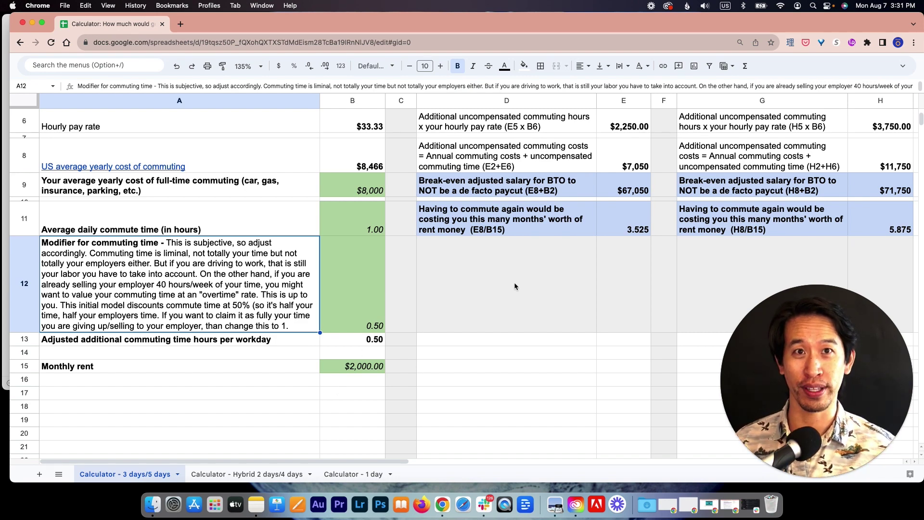
scroll(514, 286, "up", 4)
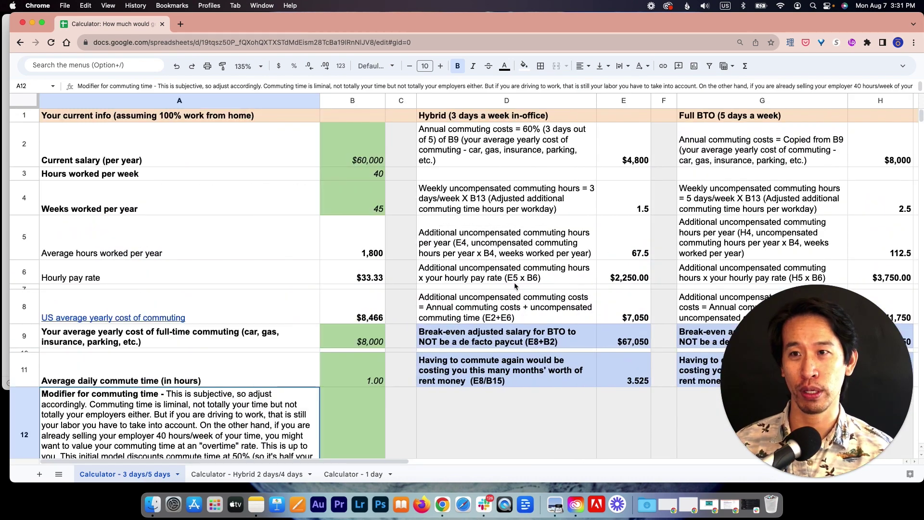
scroll(533, 142, "right", 3)
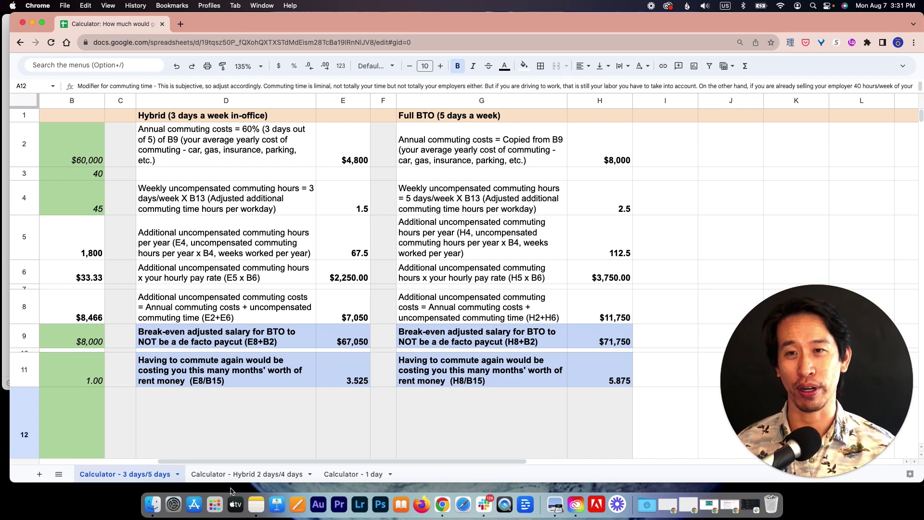
left_click(248, 154)
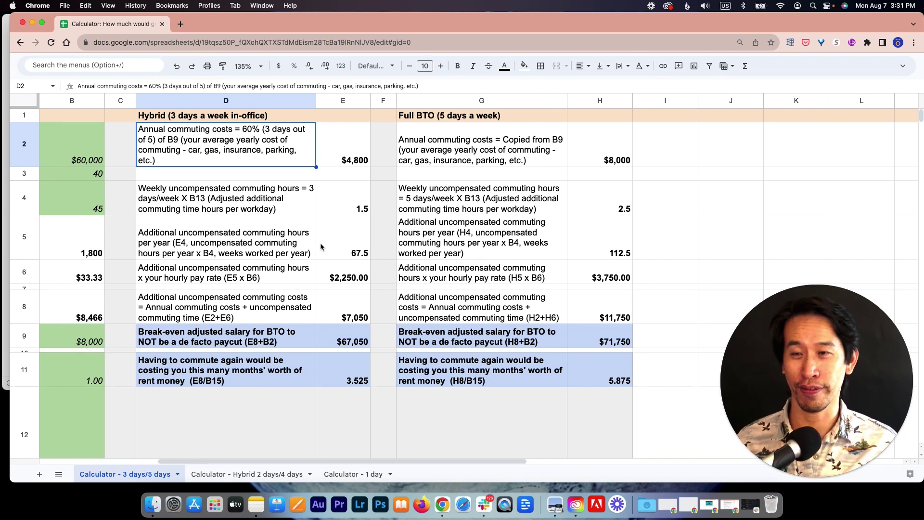
left_click(349, 164)
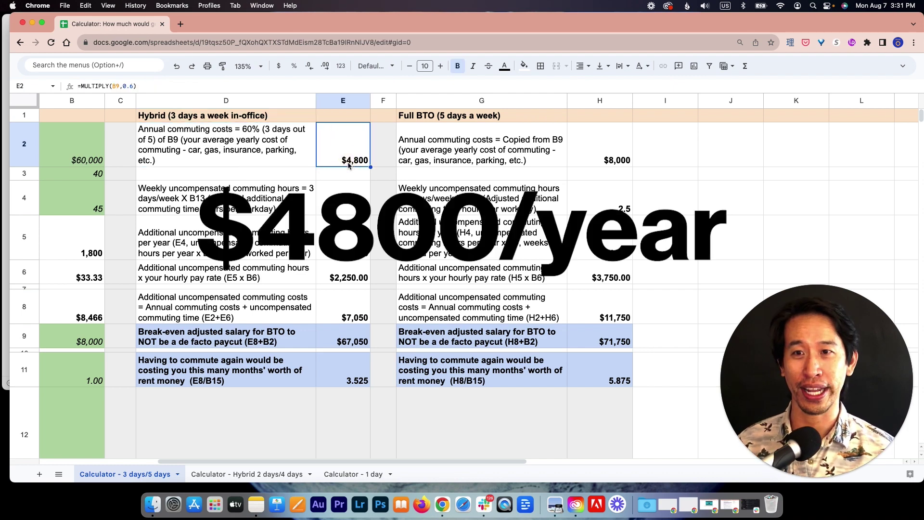
key("Down")
key("Down")
key("Left")
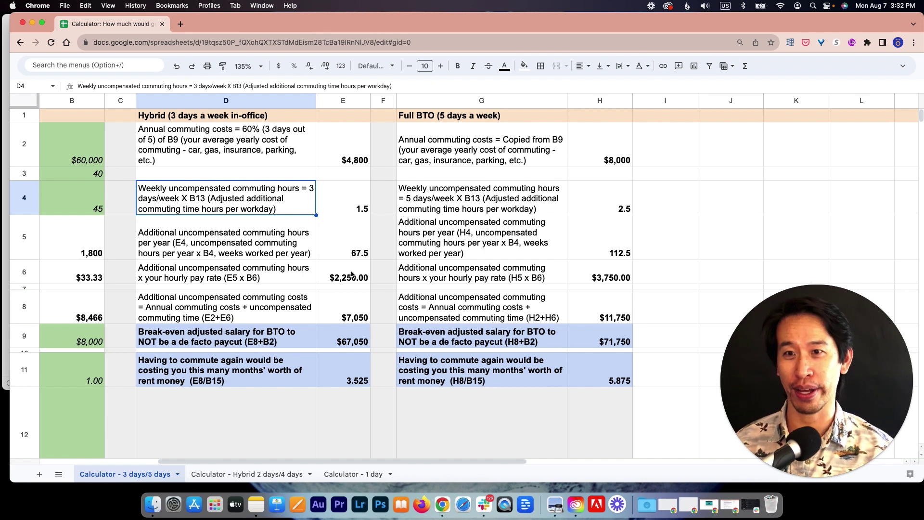
left_click(292, 247)
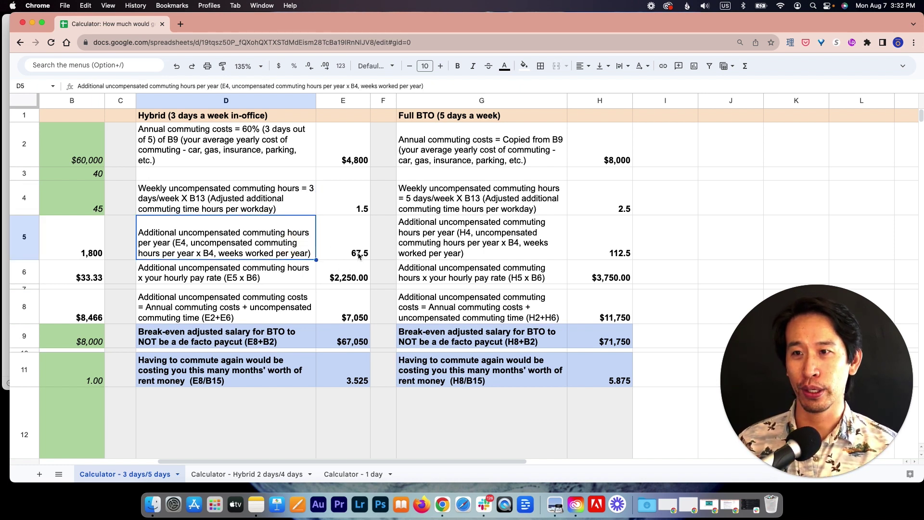
left_click(369, 207)
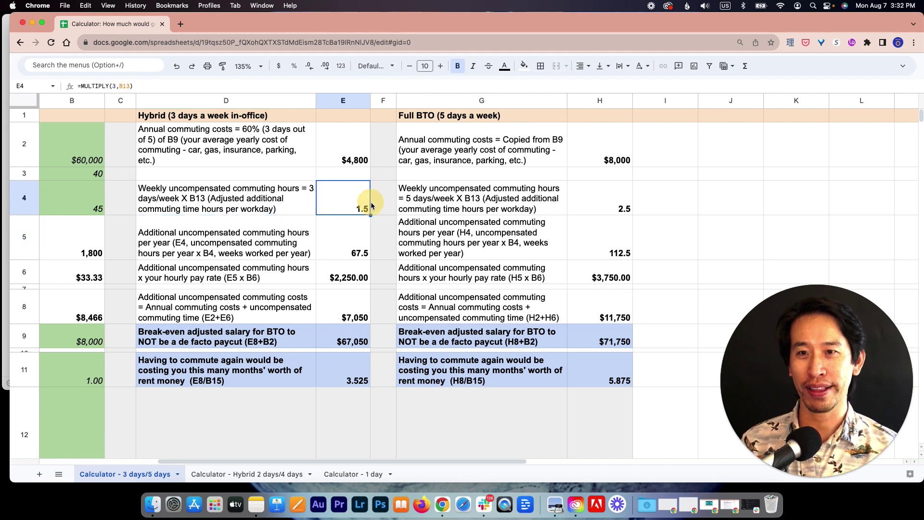
left_click(62, 210)
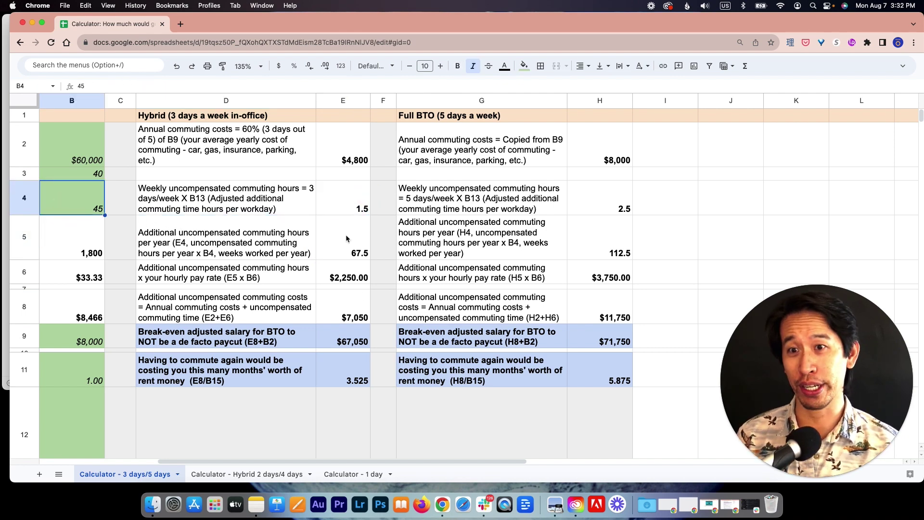
left_click(347, 236)
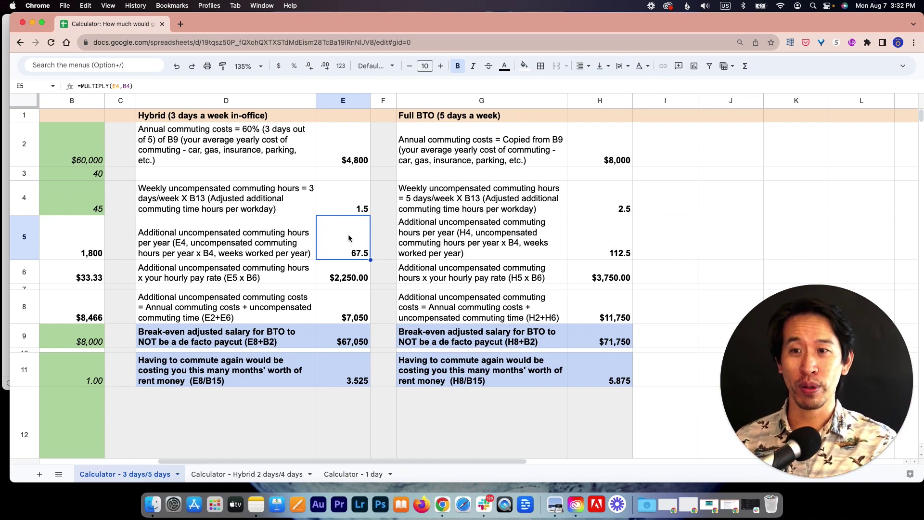
left_click(88, 281)
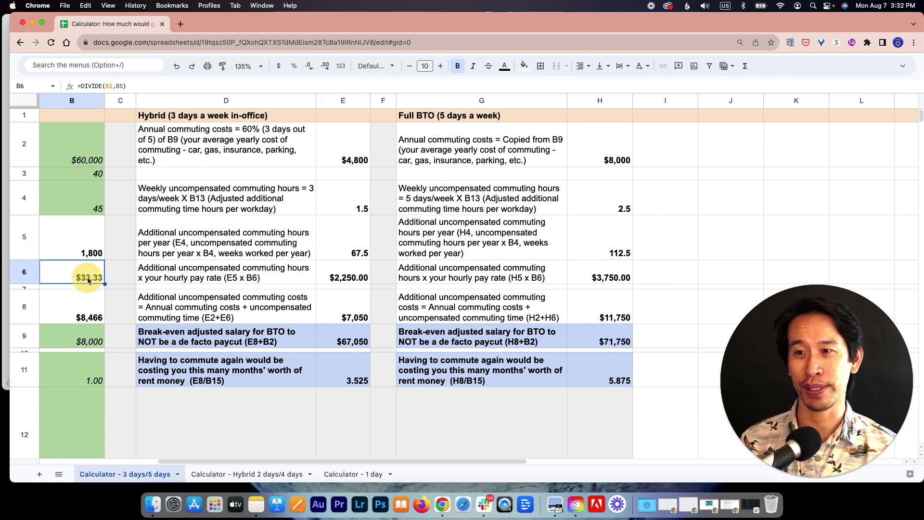
left_click(350, 277)
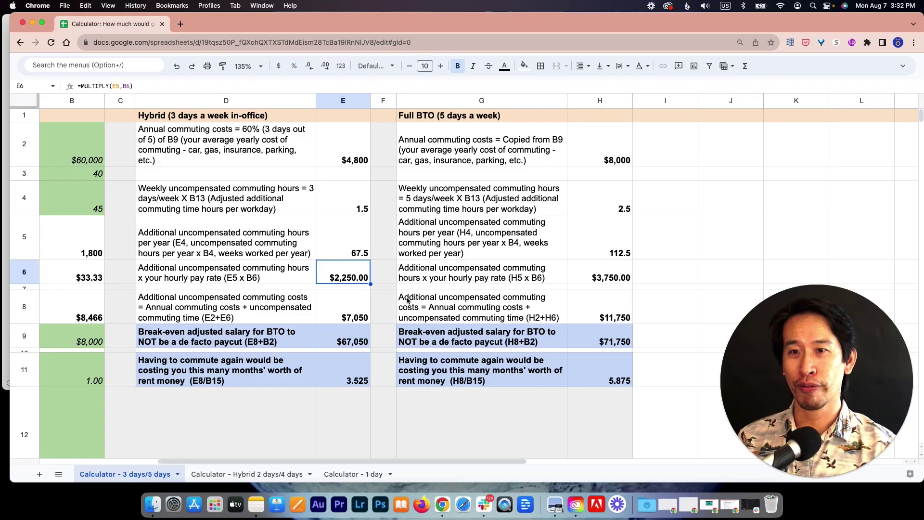
left_click(354, 149)
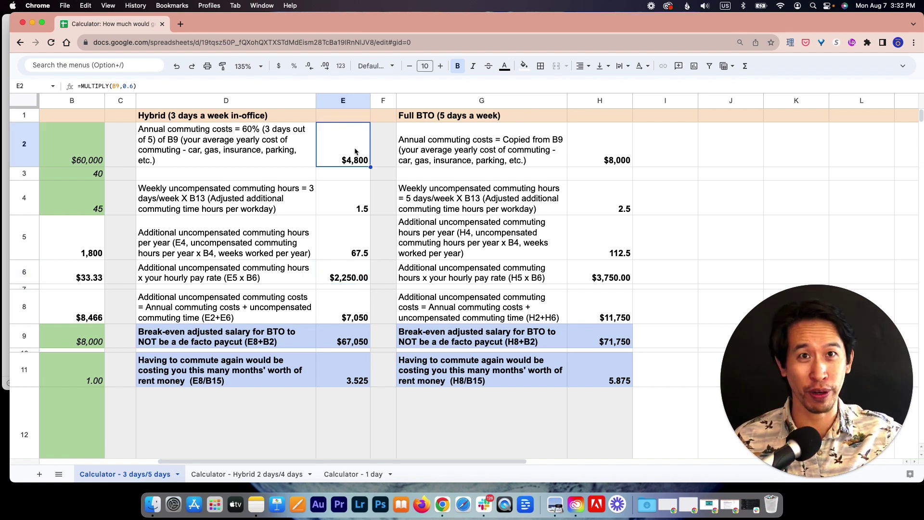
left_click(359, 308)
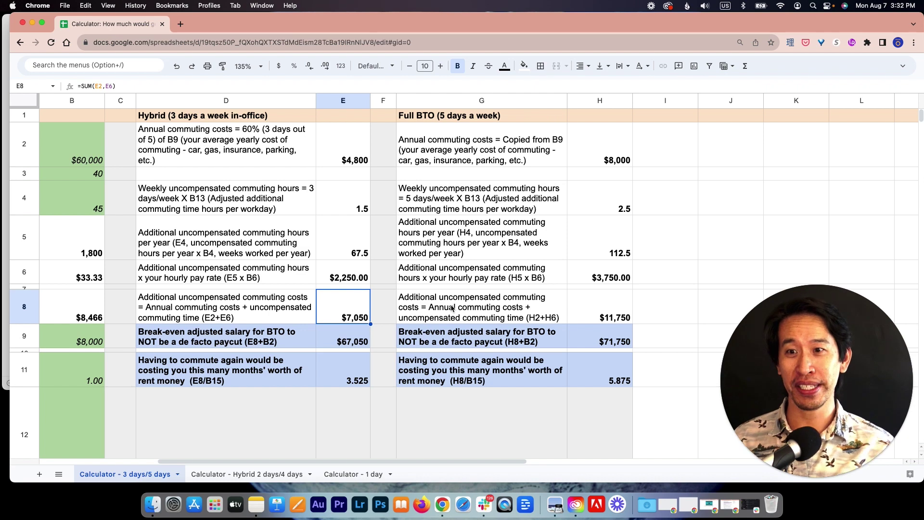
left_click(344, 343)
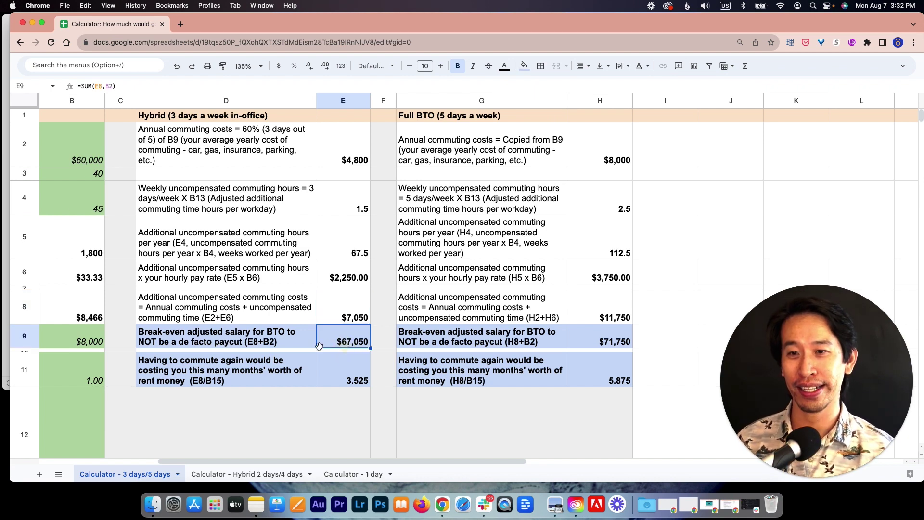
left_click(68, 160)
left_click(364, 339)
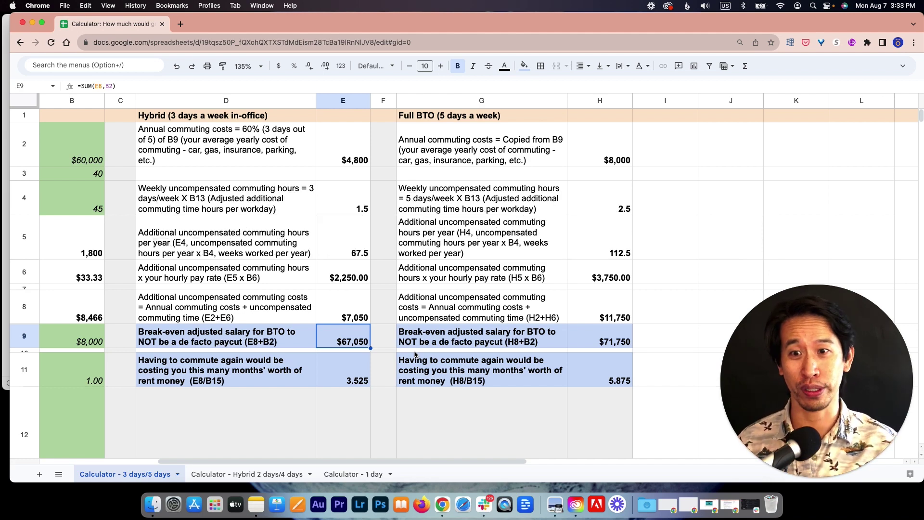
left_click(362, 373)
left_click(379, 417)
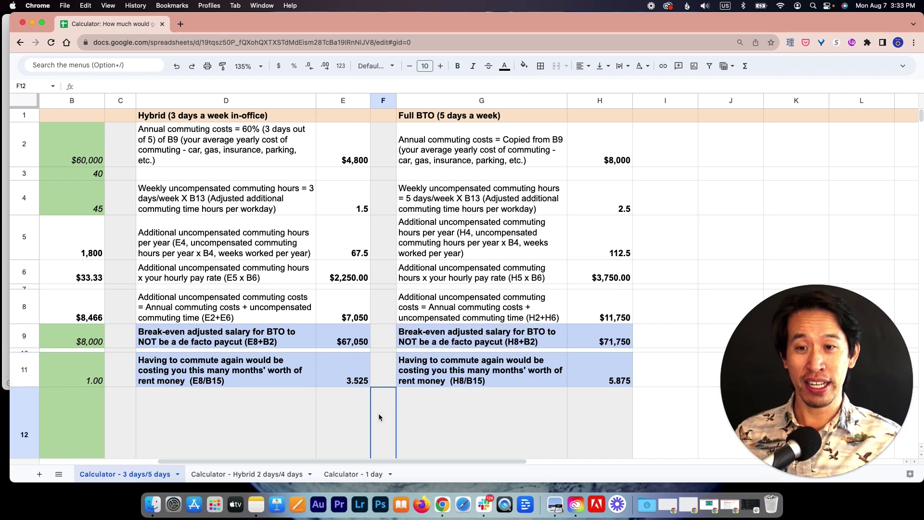
left_click(351, 383)
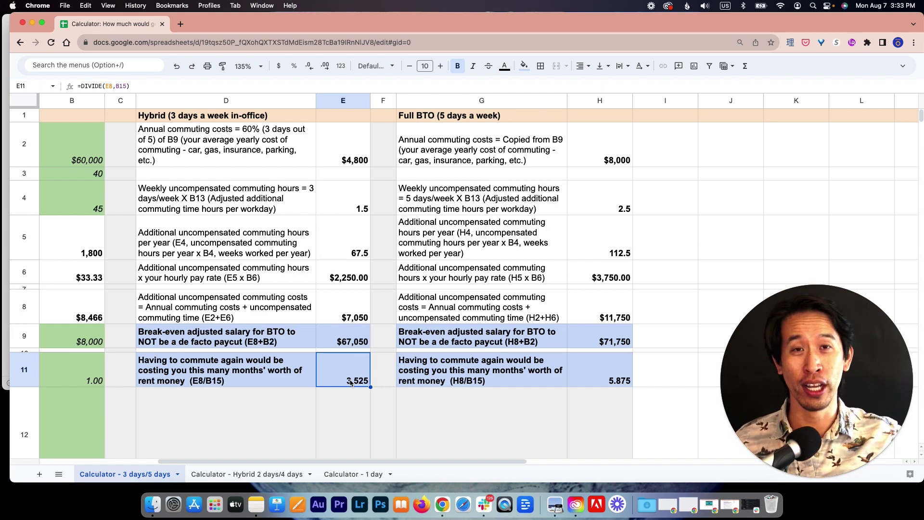
left_click(505, 157)
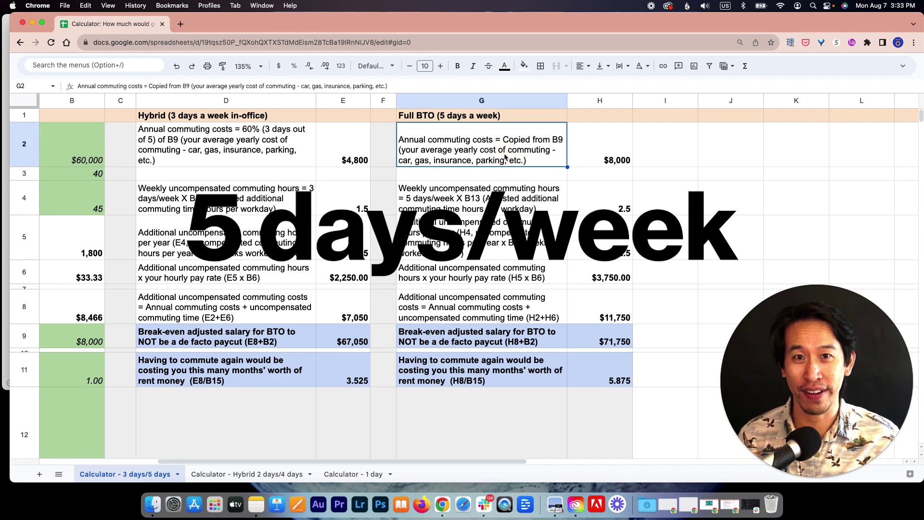
left_click(599, 308)
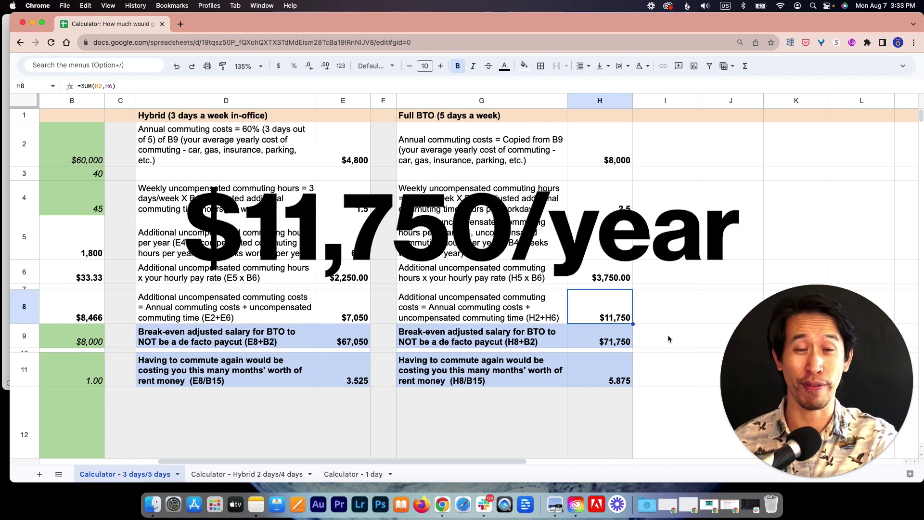
left_click(604, 346)
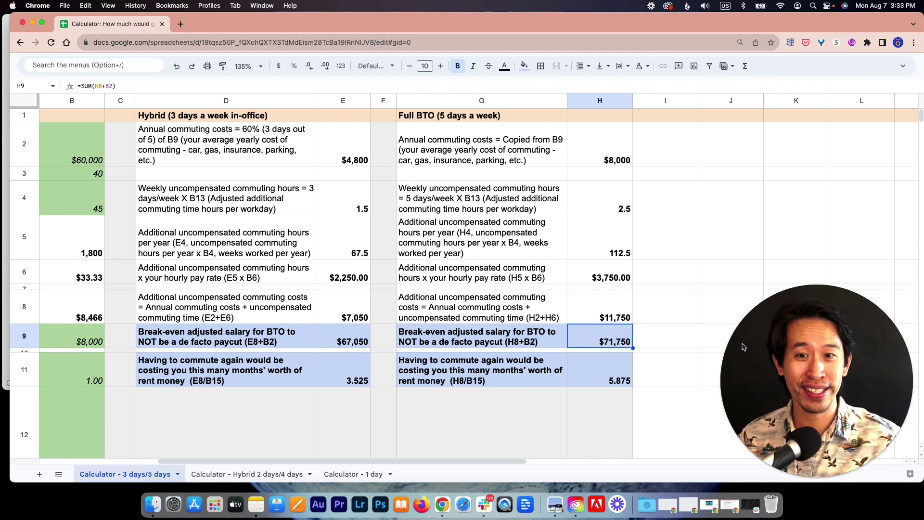
left_click(594, 377)
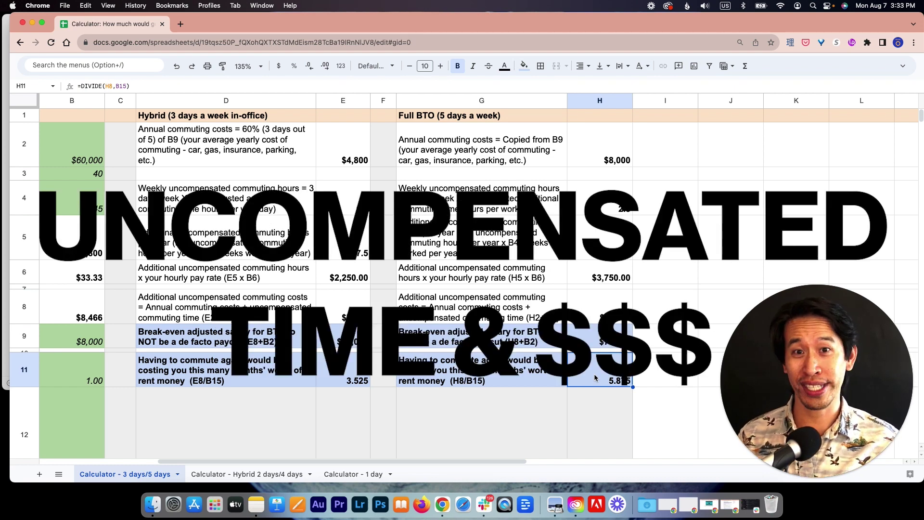
left_click(610, 165)
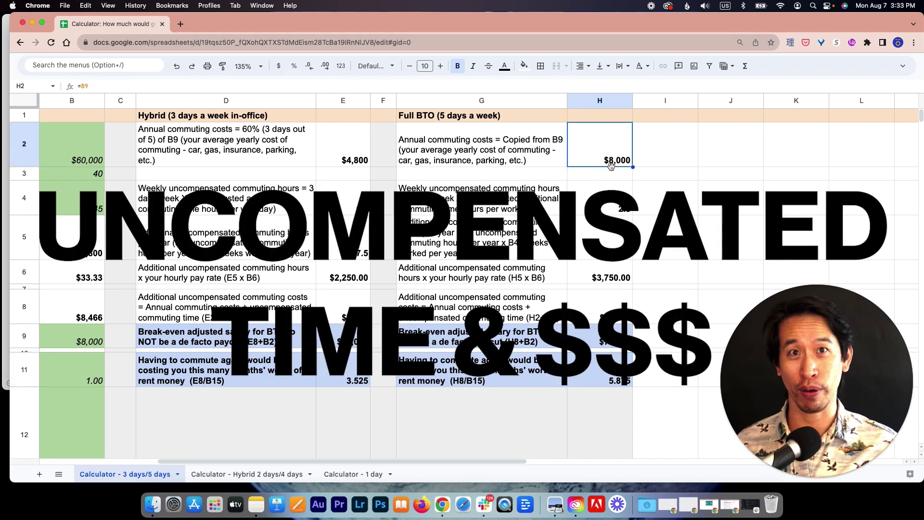